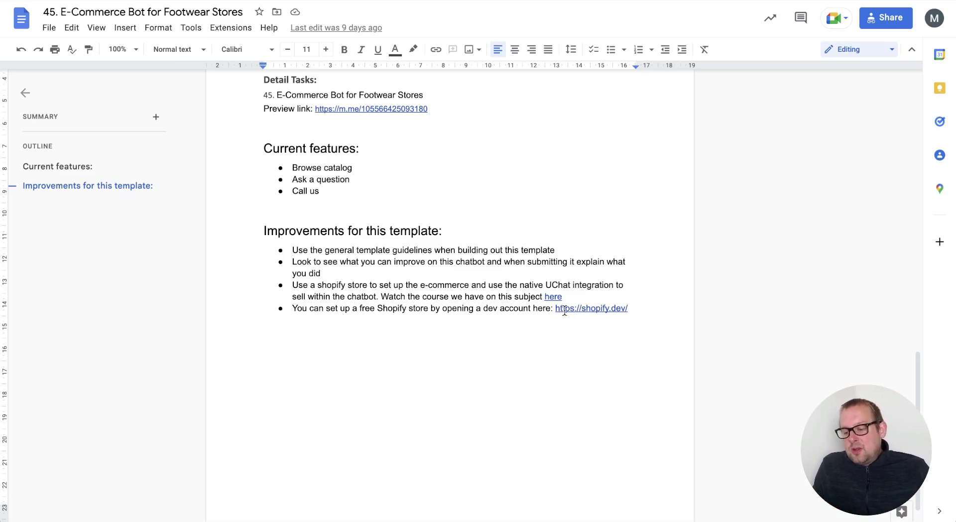
- Sign up for a Shopify Partner account on shopify.dev using the business Google account
left_click(593, 305)
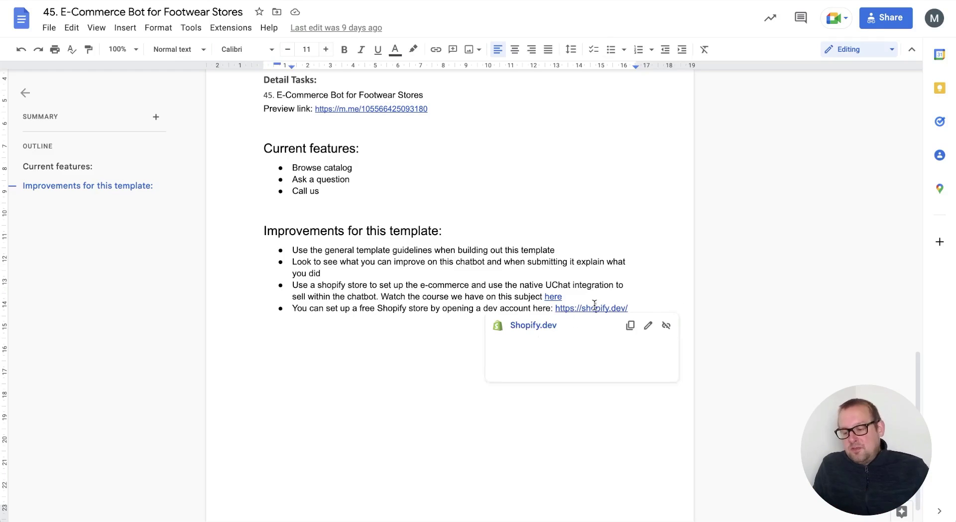
left_click(535, 326)
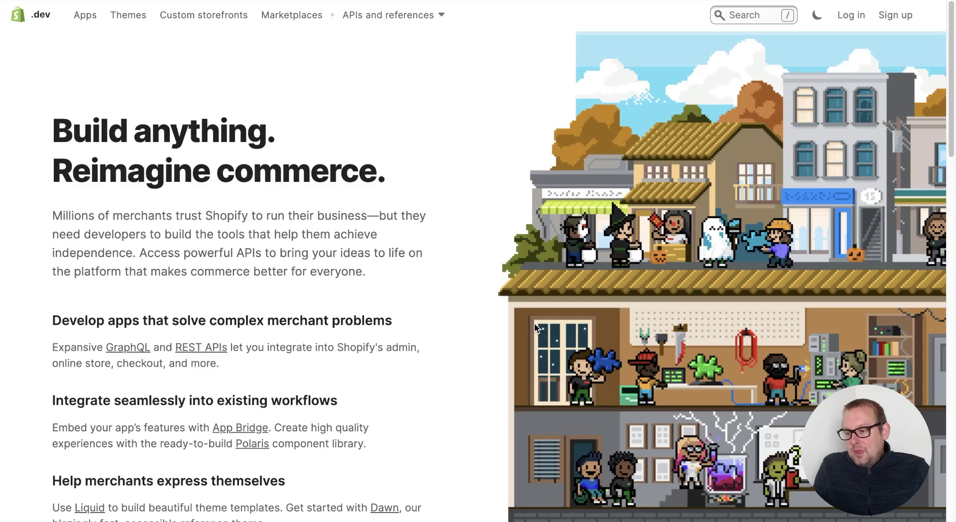
left_click(880, 17)
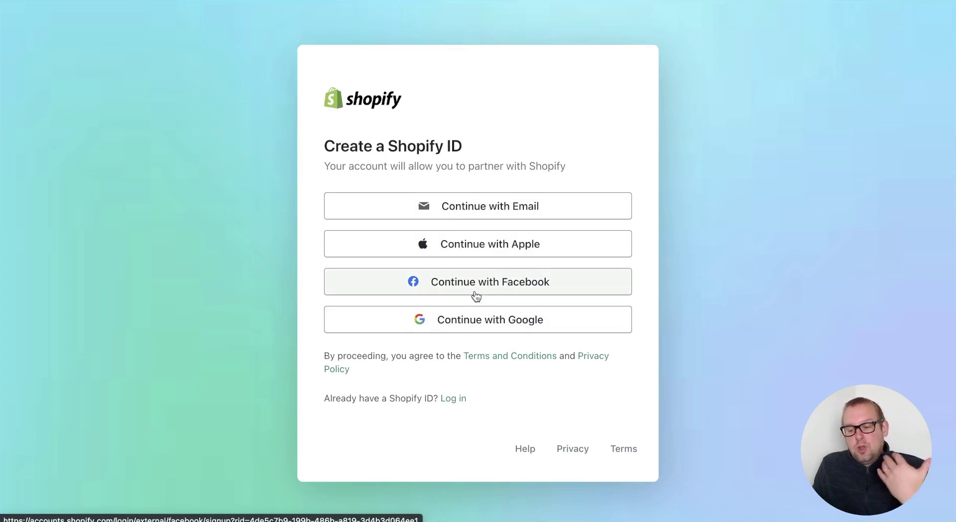
left_click(475, 321)
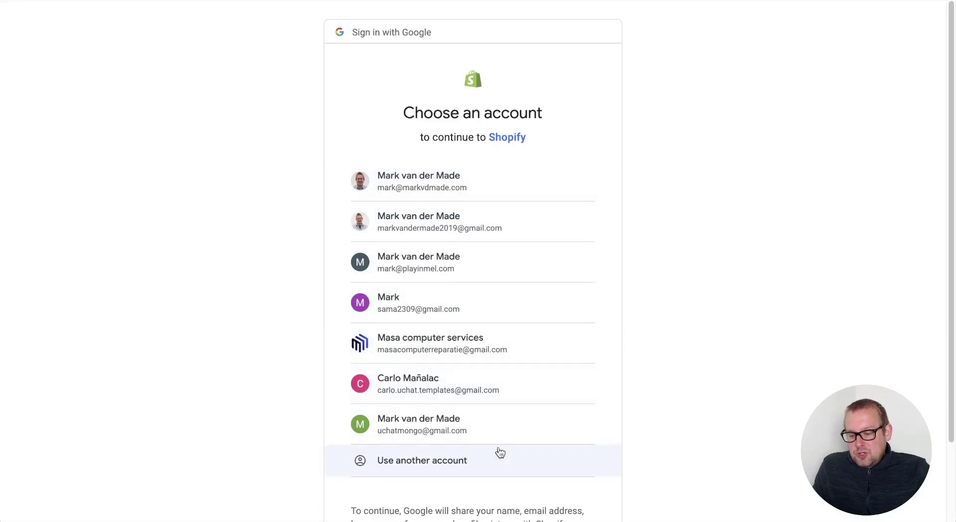
left_click(452, 345)
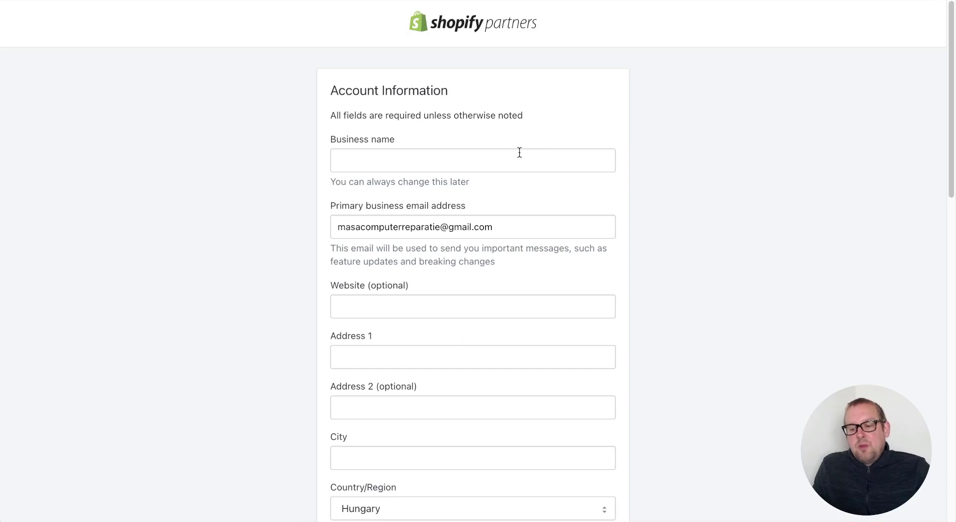
- Complete the partner account form as not using any ecommerce platform, accept the agreement, and go to the dashboard
left_click(519, 152)
scroll(562, 229, "down", 1)
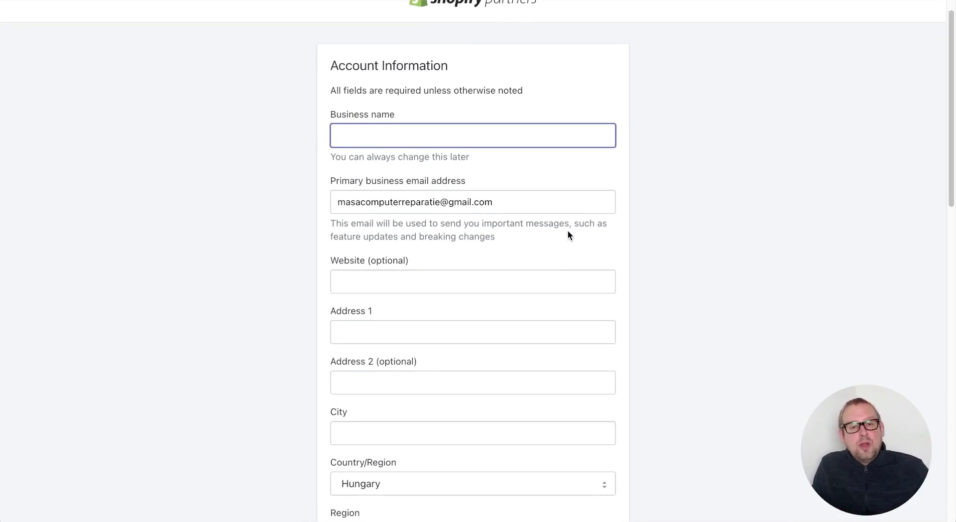
scroll(570, 235, "down", 1)
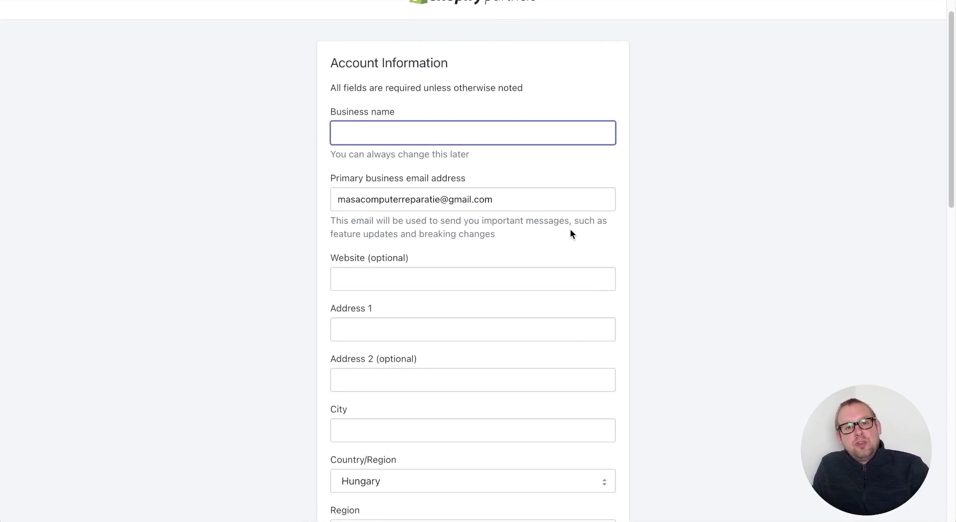
scroll(570, 229, "down", 1)
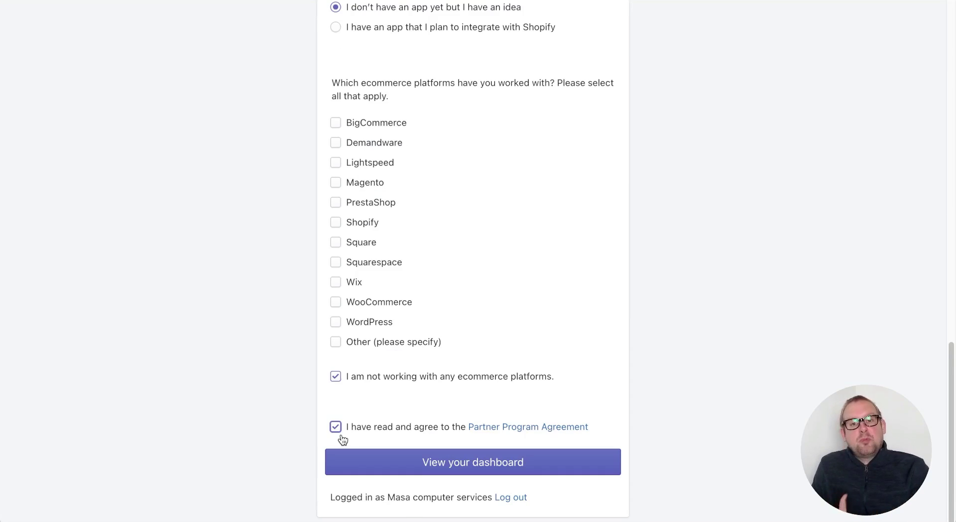
left_click(486, 456)
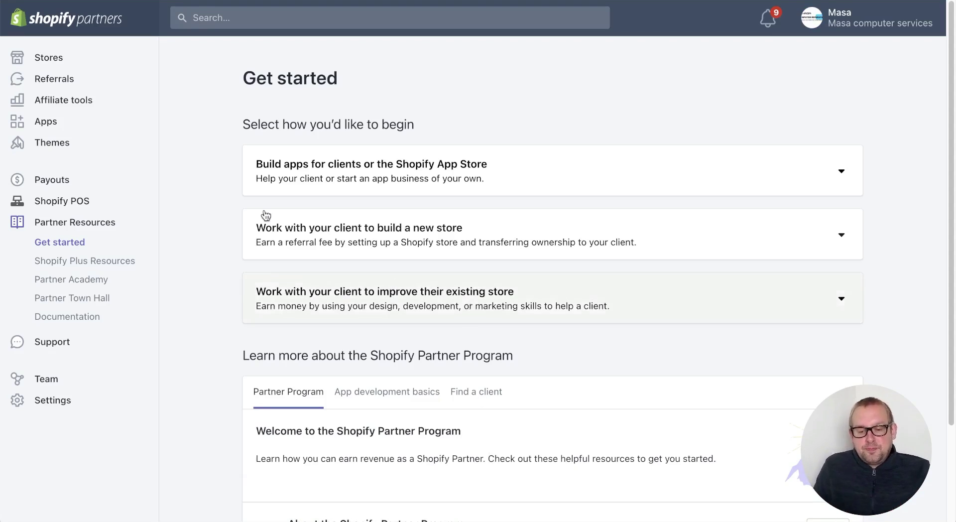
- Start adding a new store from the Stores section
left_click(33, 61)
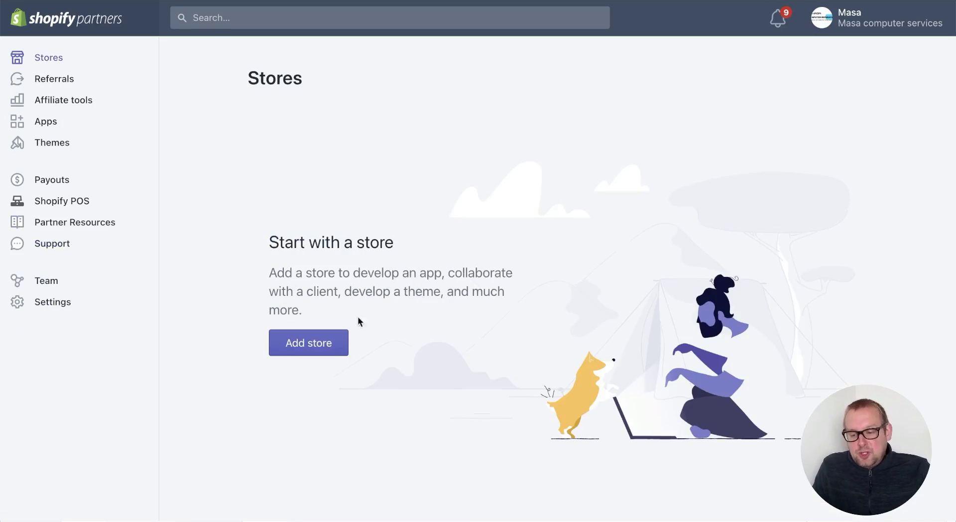
left_click(306, 341)
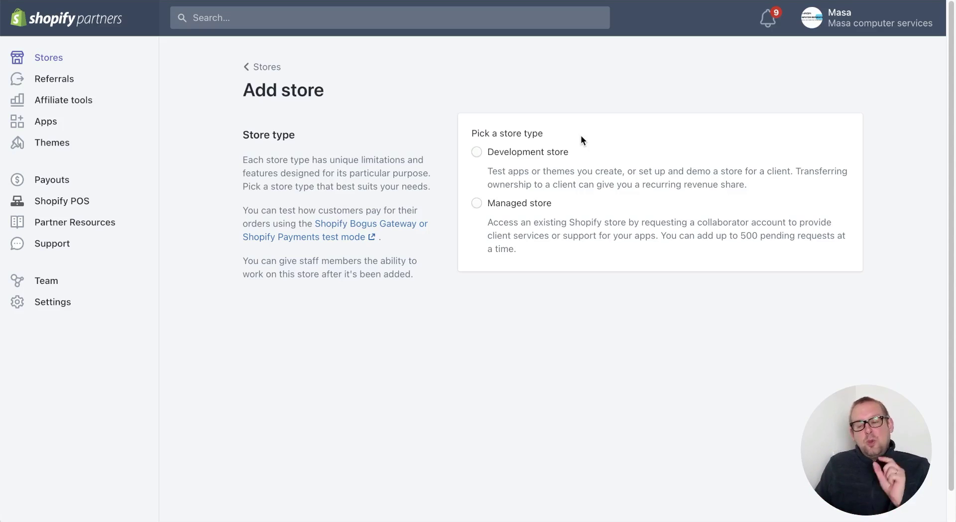
- Choose Development store, name it 'Masademo', and enter and confirm its login password
left_click(498, 152)
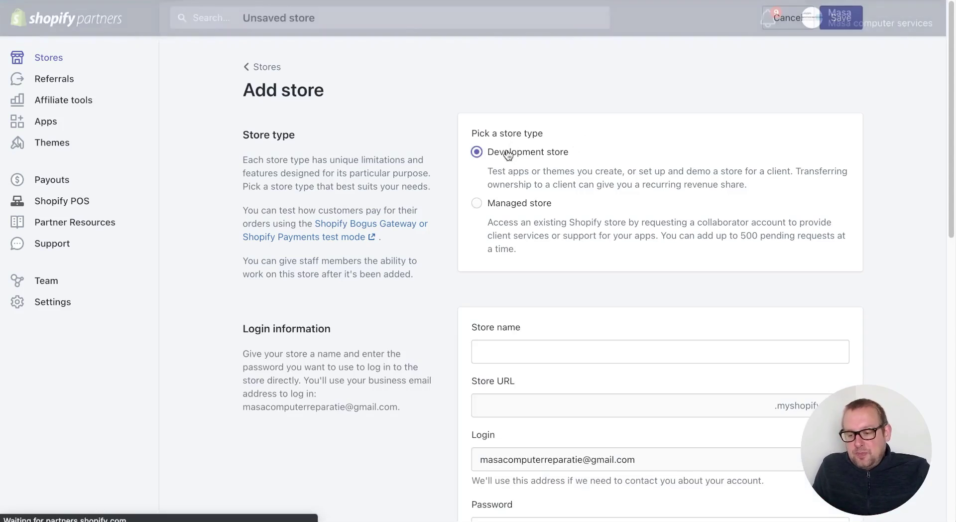
left_click(651, 355)
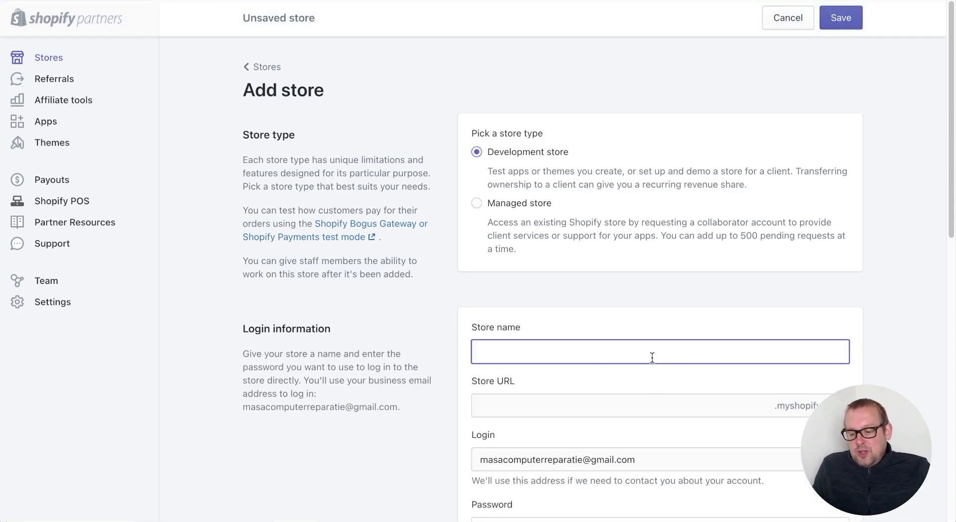
type("Masademo")
scroll(545, 230, "down", 5)
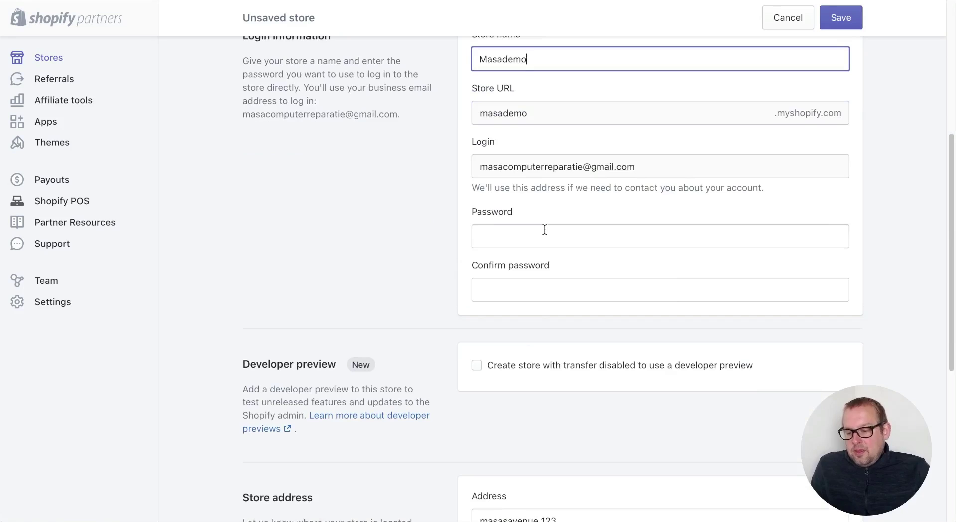
left_click(544, 229)
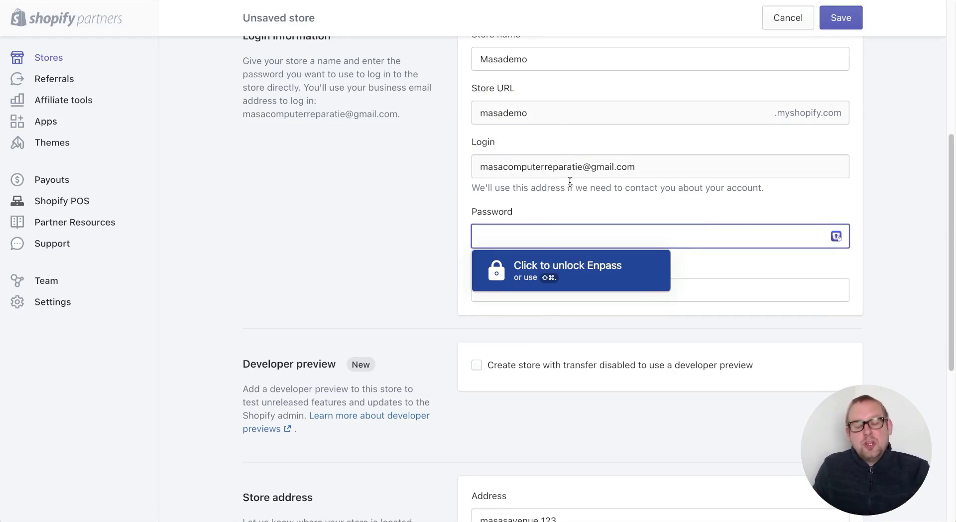
type("********")
key("Tab")
type("********")
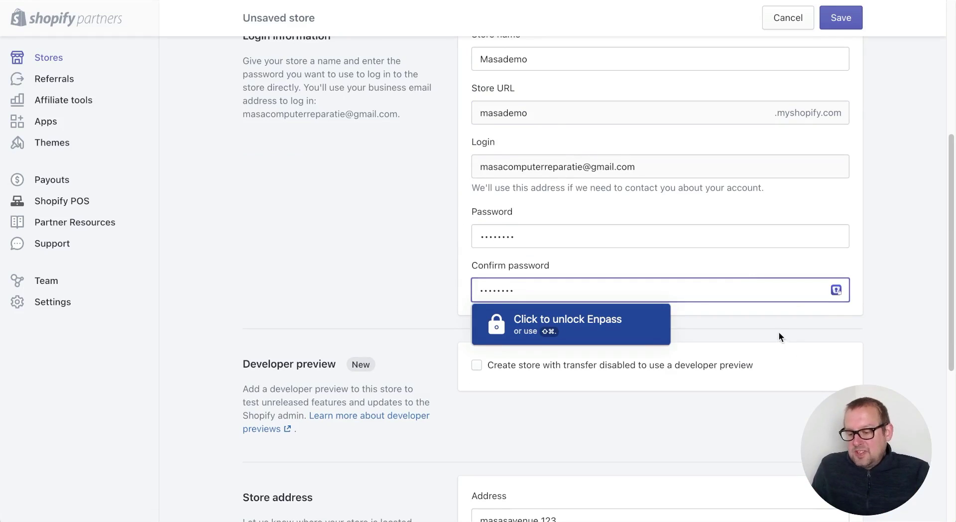
left_click(571, 332)
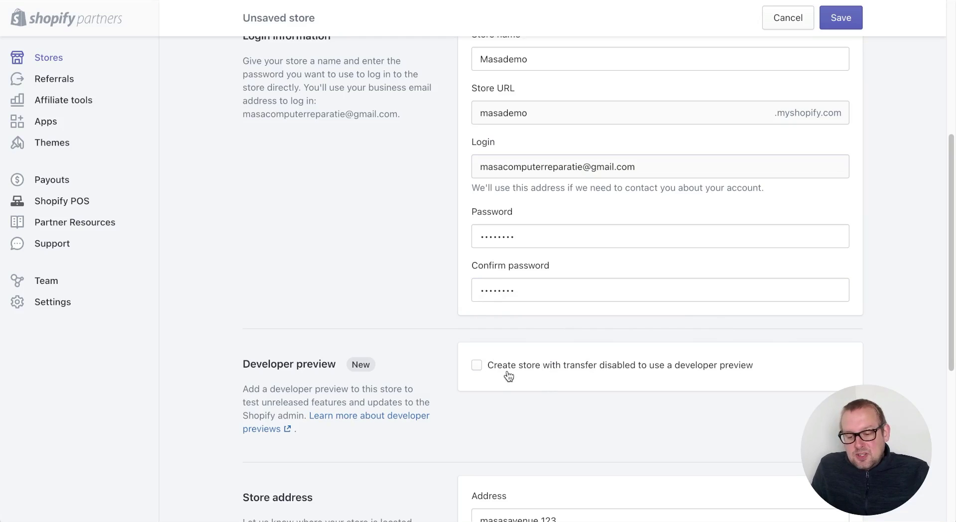
scroll(396, 384, "down", 2)
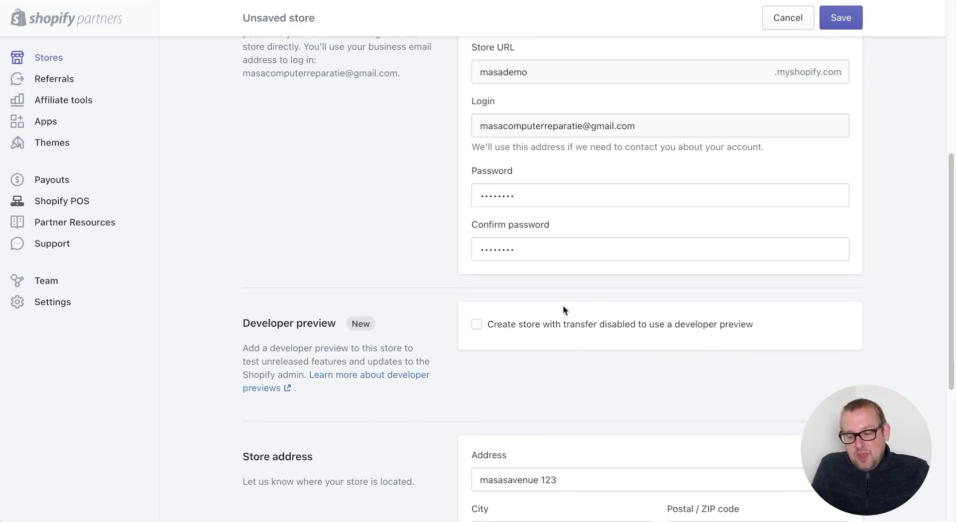
- Leave developer preview off, set the store purpose to 'Test an app or theme', and save Masademo
left_click(475, 326)
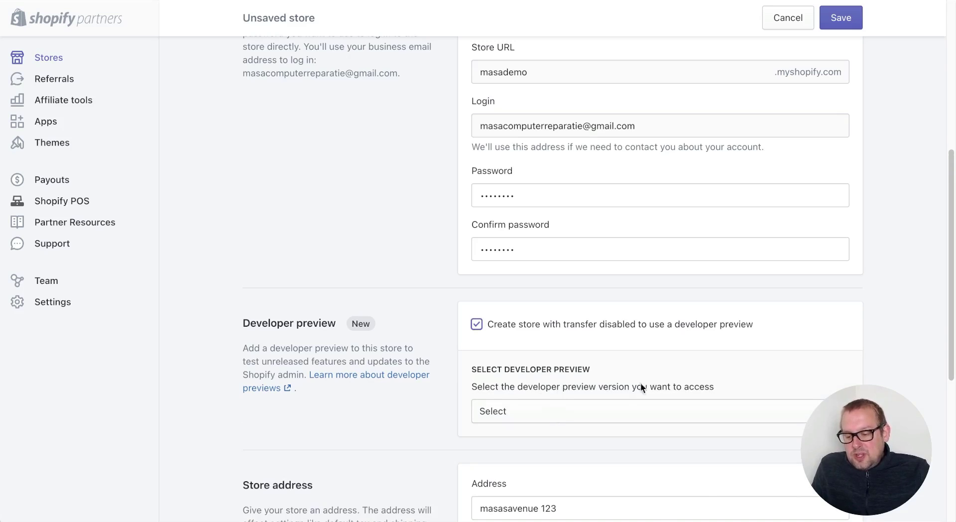
left_click(578, 411)
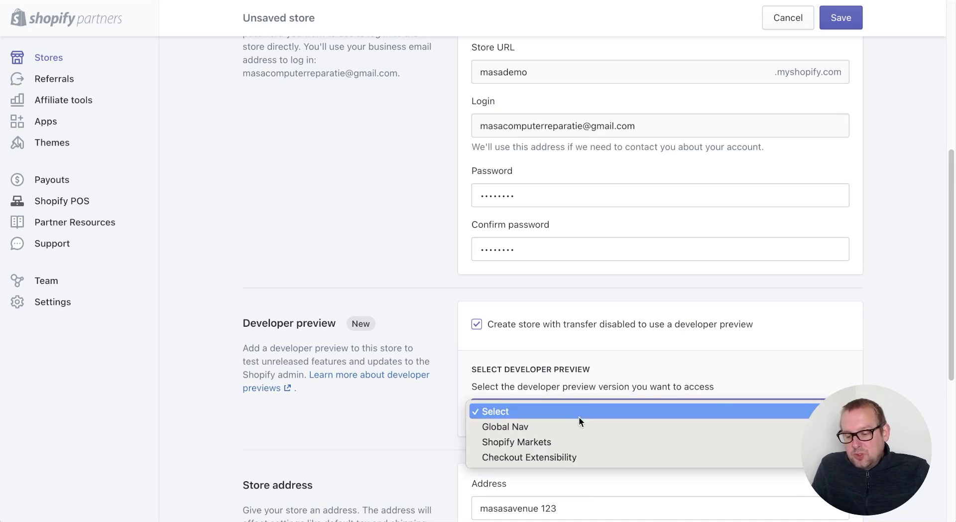
left_click(475, 327)
left_click(476, 326)
scroll(416, 359, "down", 6)
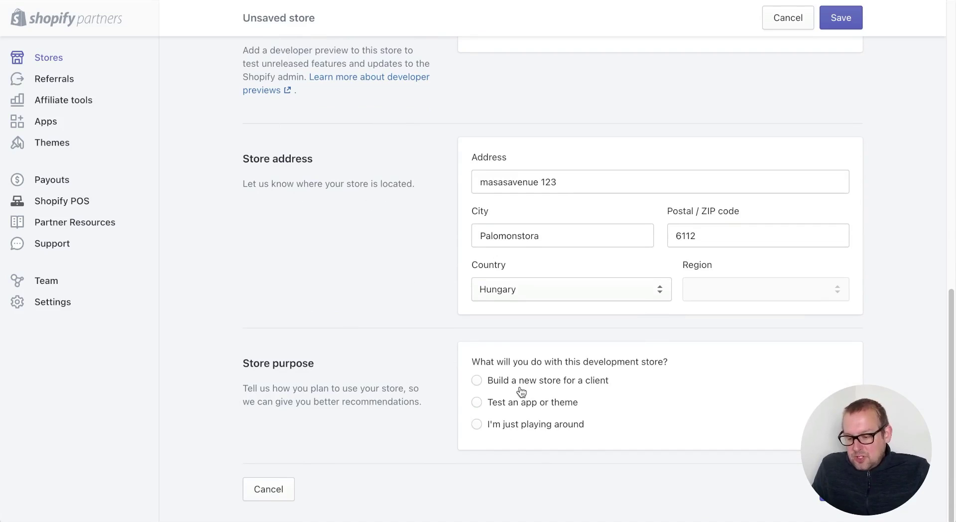
left_click(498, 409)
left_click(840, 17)
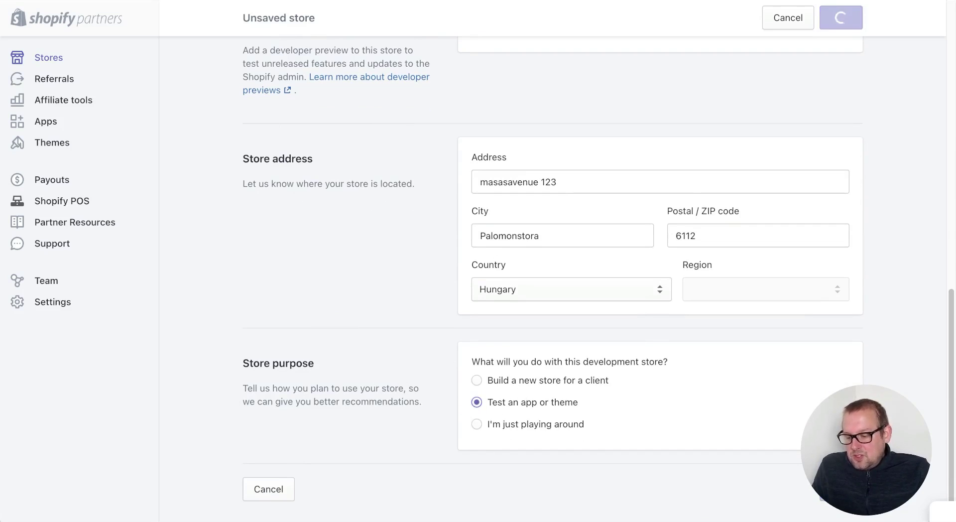
left_click(615, 121)
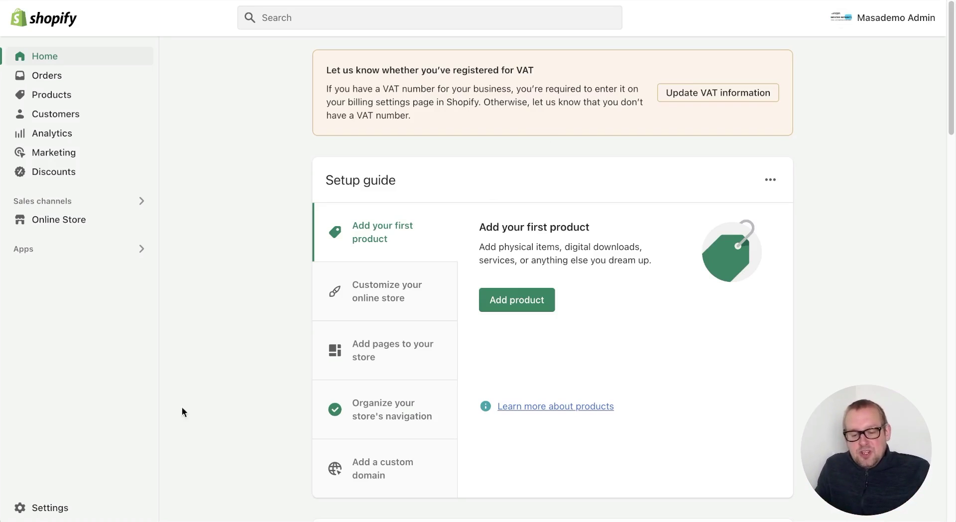
- Allow custom app development under Settings > Apps and sales channels > Develop apps and confirm it
left_click(35, 513)
scroll(153, 384, "down", 3)
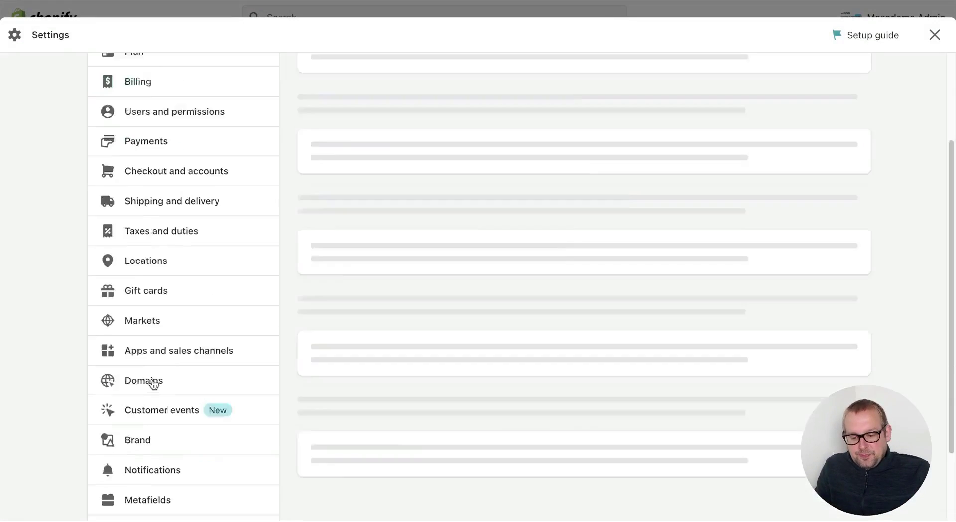
scroll(154, 383, "down", 5)
scroll(155, 381, "up", 3)
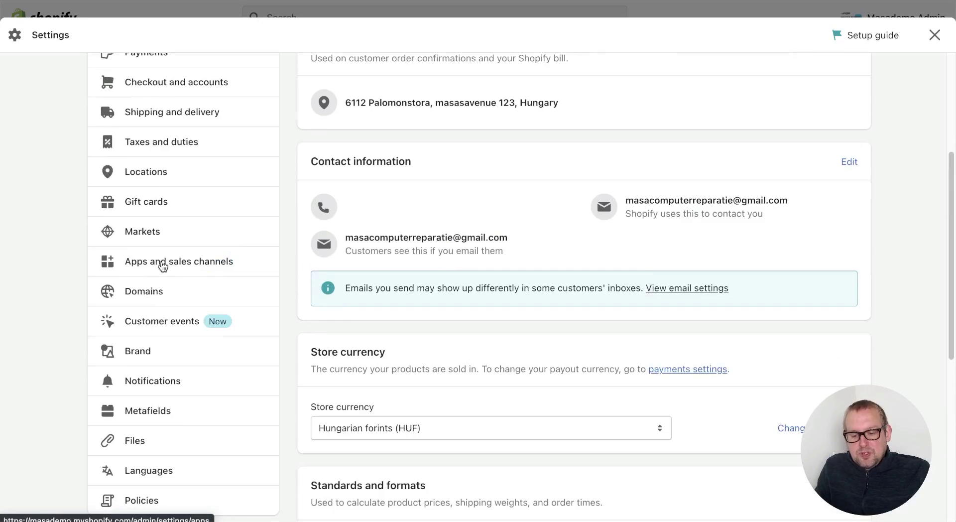
left_click(163, 266)
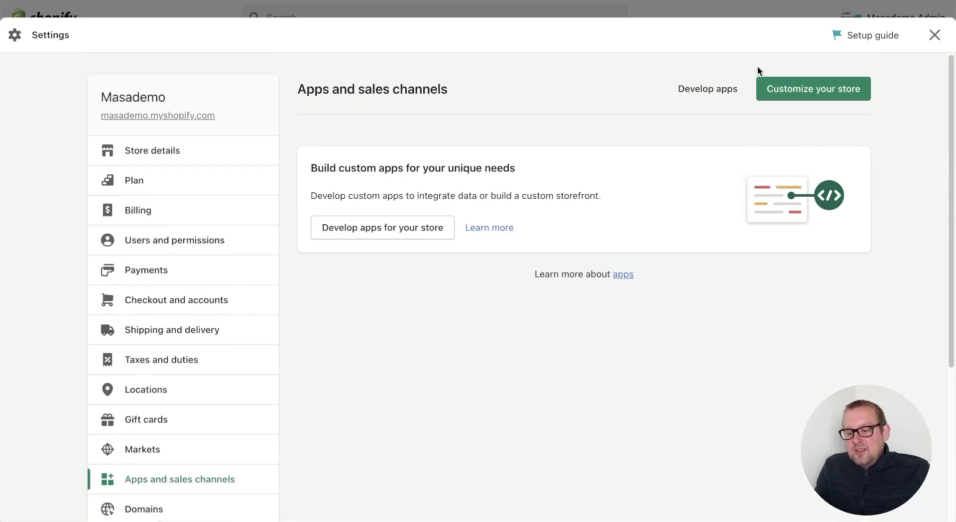
left_click(710, 89)
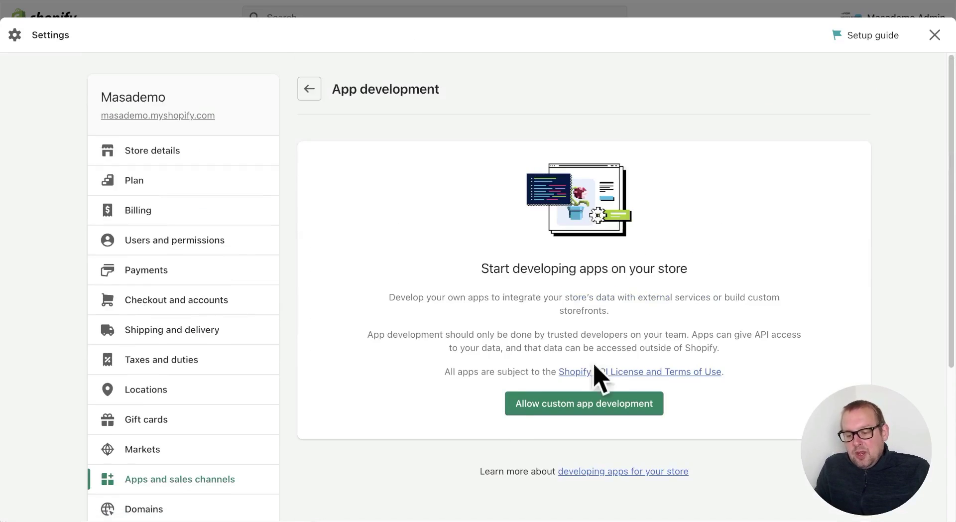
left_click(598, 412)
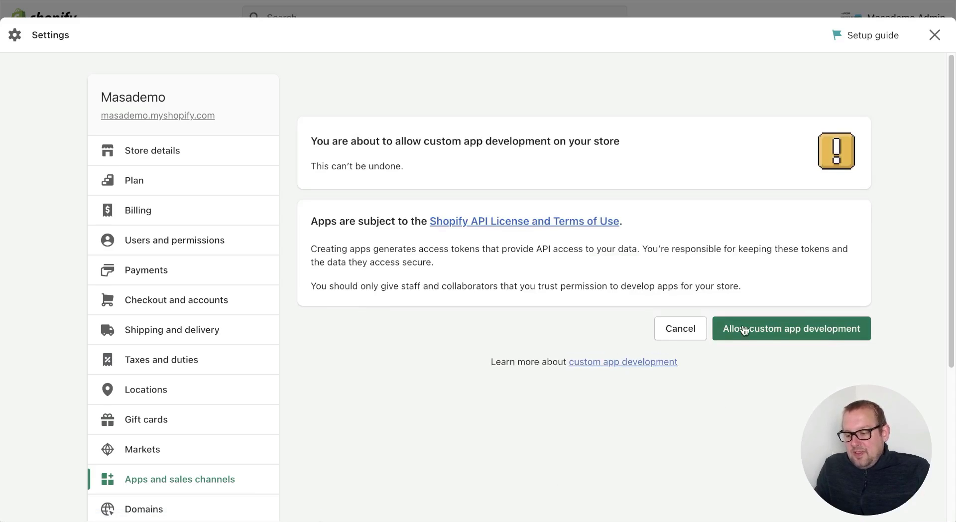
left_click(780, 330)
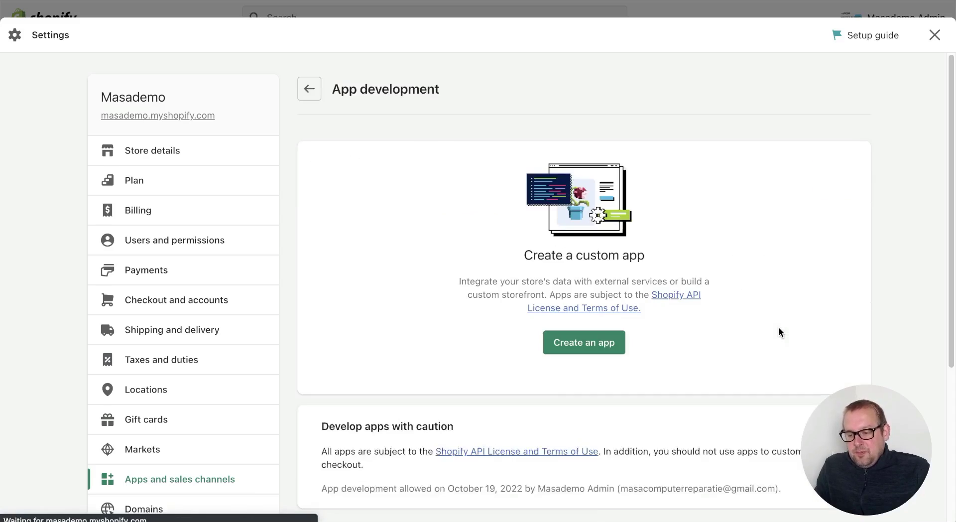
scroll(778, 327, "down", 4)
scroll(777, 326, "up", 3)
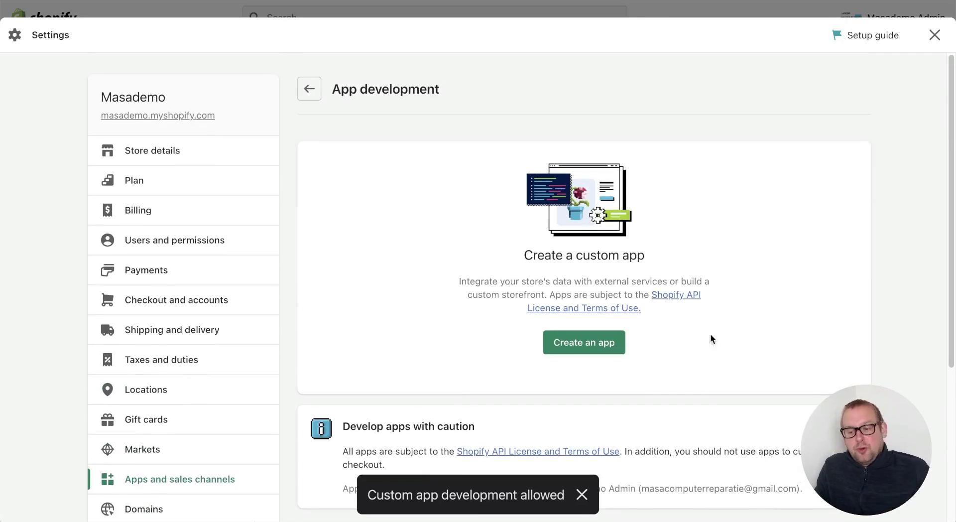
- Create a custom app named 'UChat integration'
left_click(601, 346)
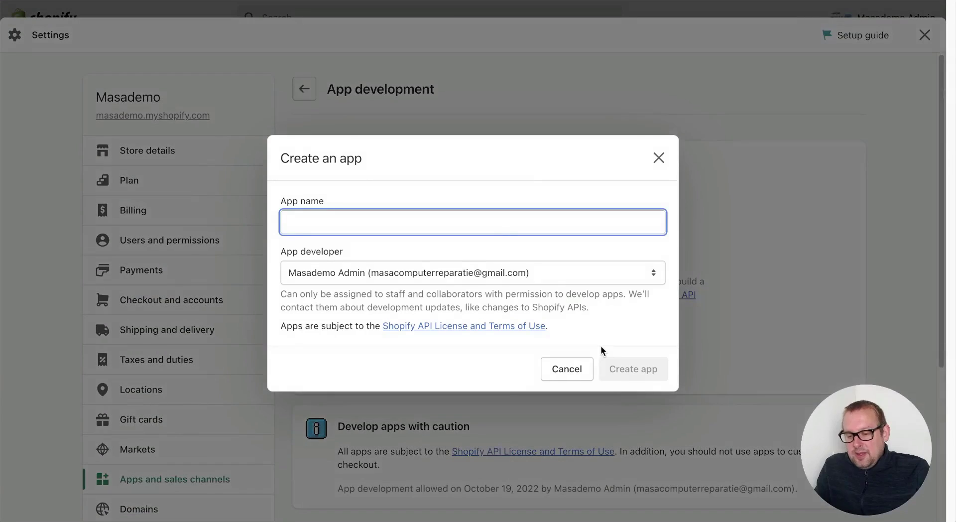
type("UCh")
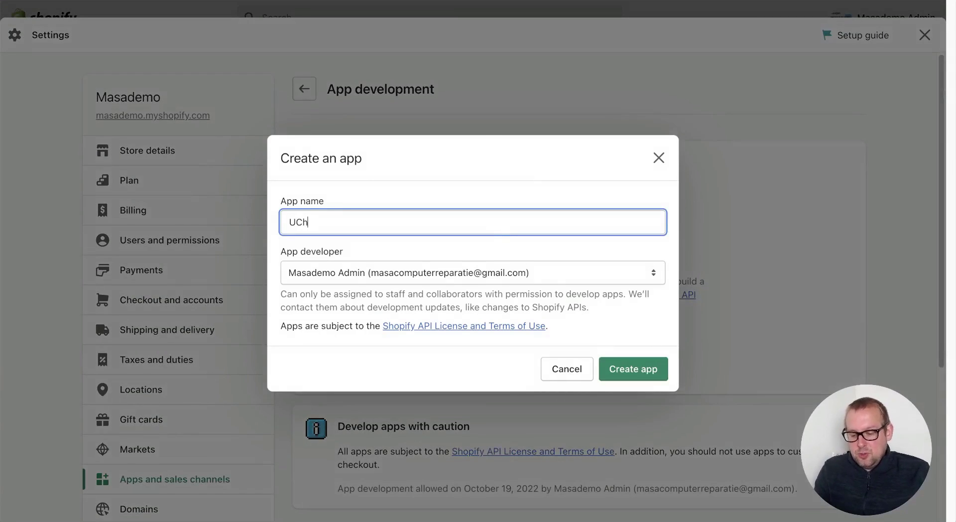
type("at integrarion")
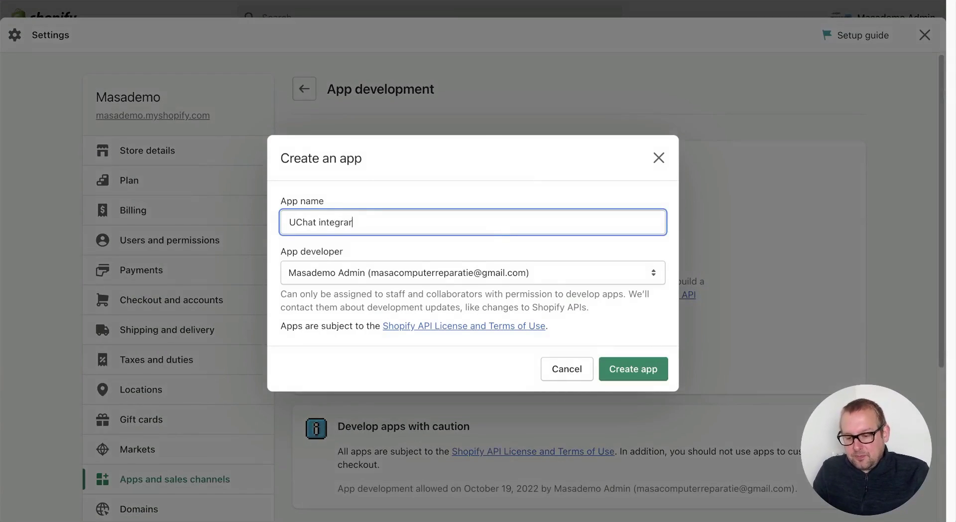
key("BackSpace")
key("BackSpace")
key("BackSpace")
type("on")
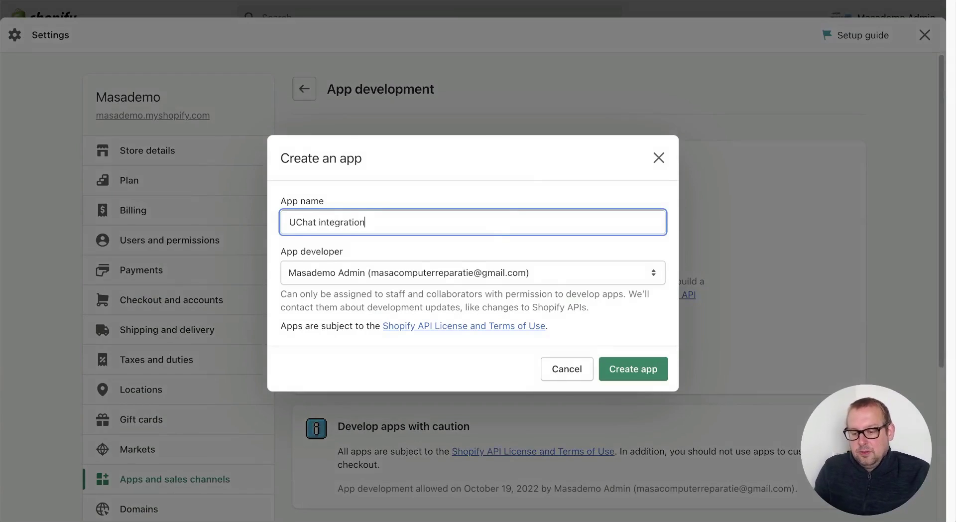
left_click(633, 377)
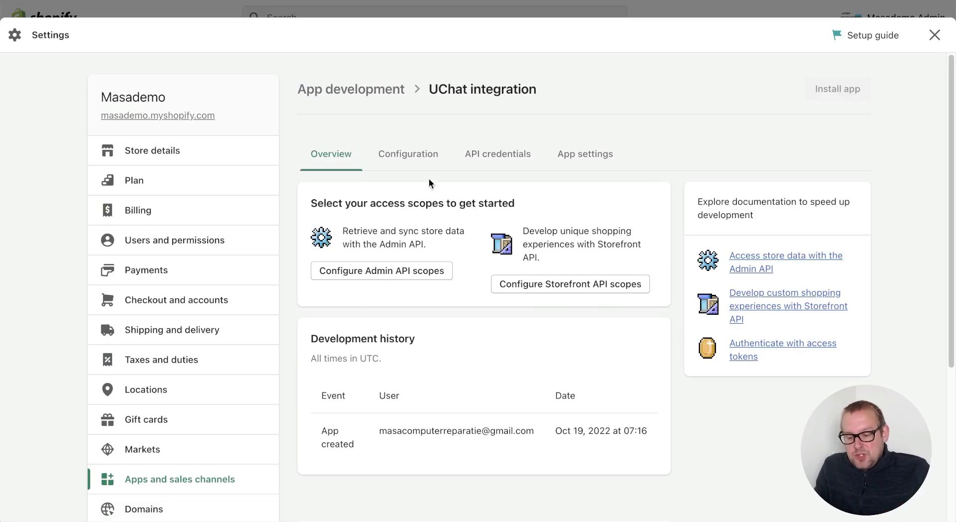
- Select 21 Admin API access scopes for UChat integration and save the configuration
left_click(364, 275)
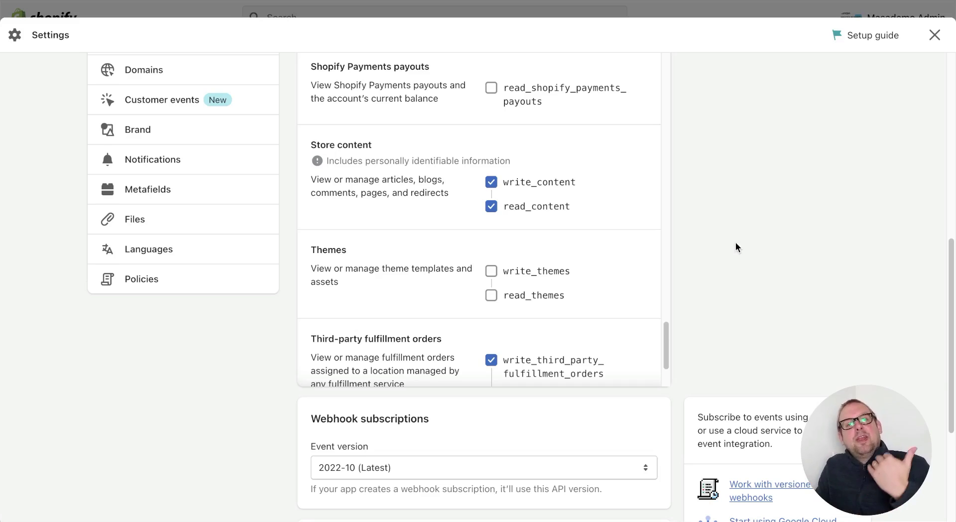
scroll(735, 243, "down", 2)
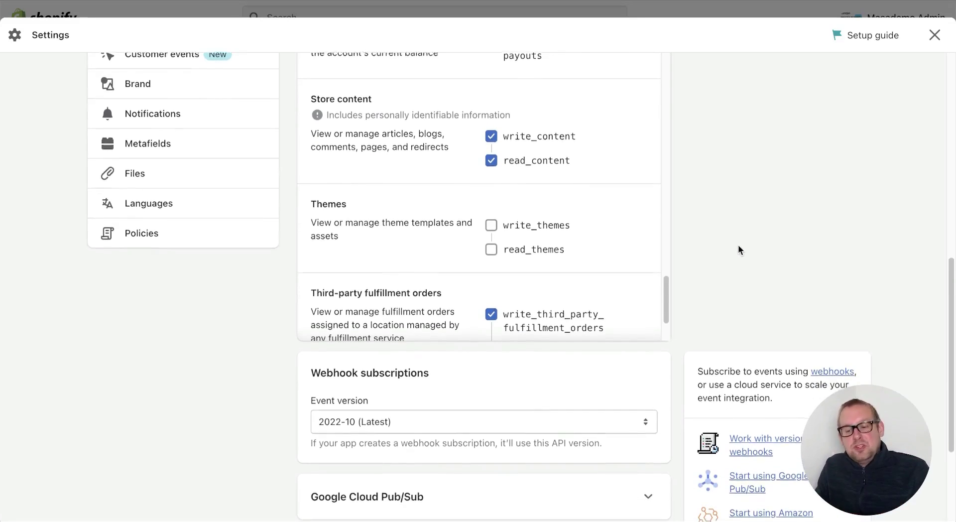
scroll(739, 248, "down", 5)
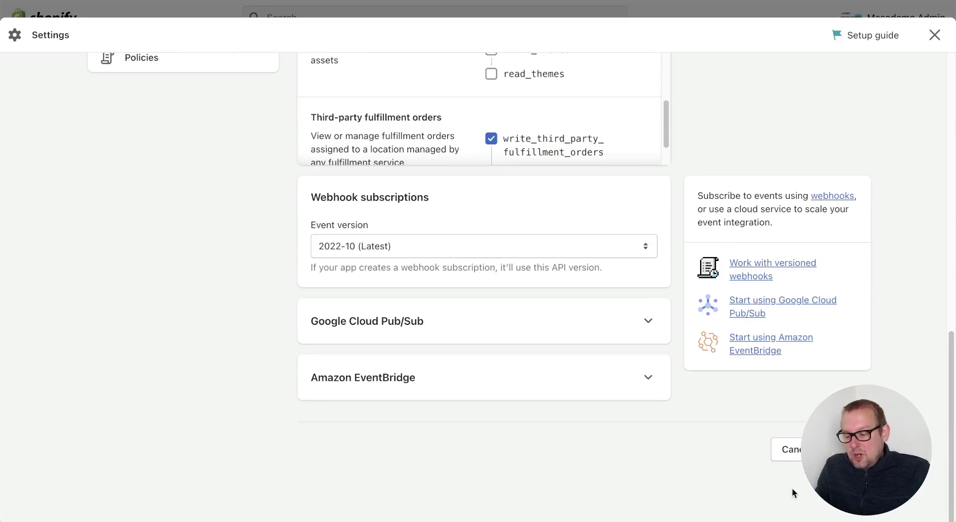
left_click(836, 449)
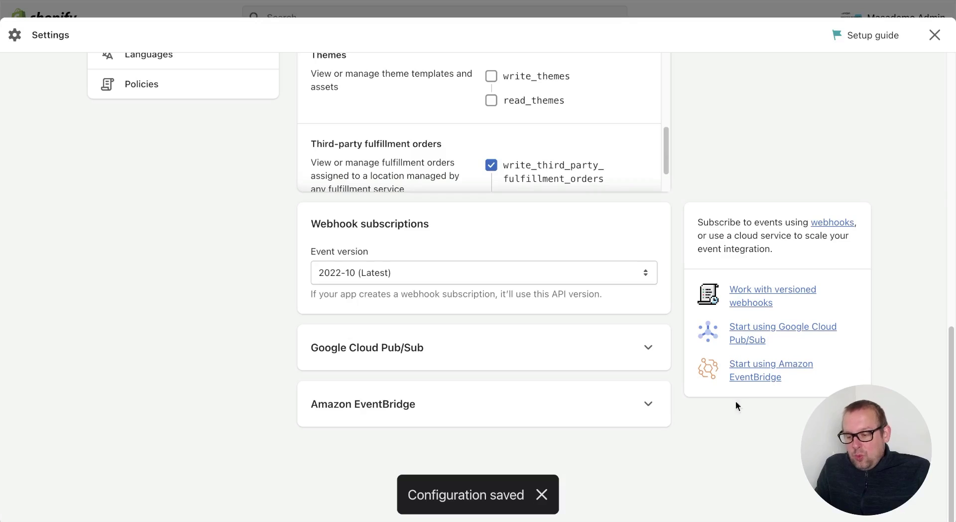
scroll(630, 443, "up", 10)
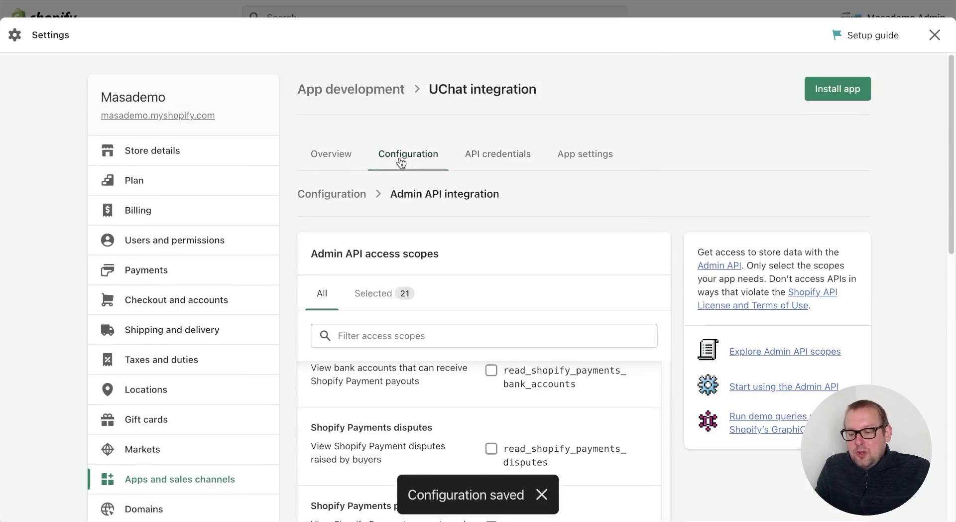
- Install UChat integration on the Masademo store from the app's Overview page
left_click(331, 158)
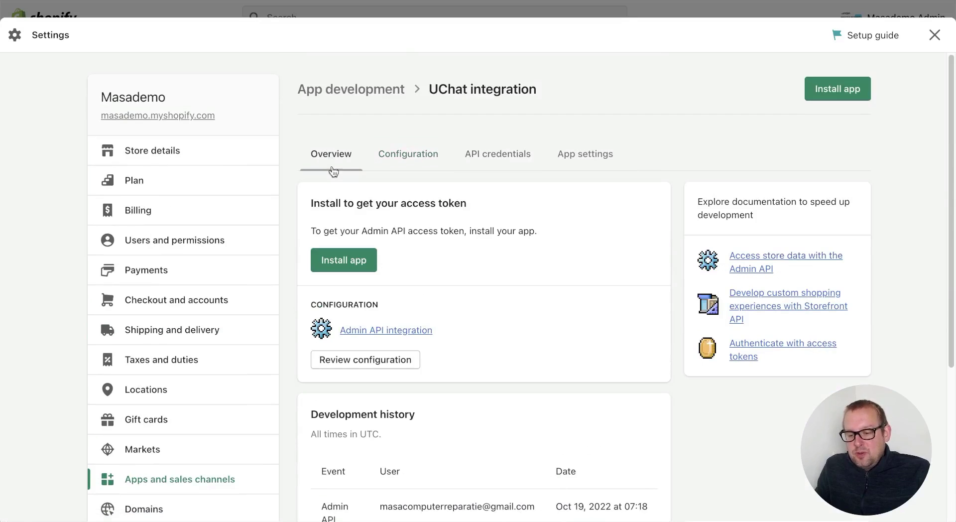
left_click(349, 267)
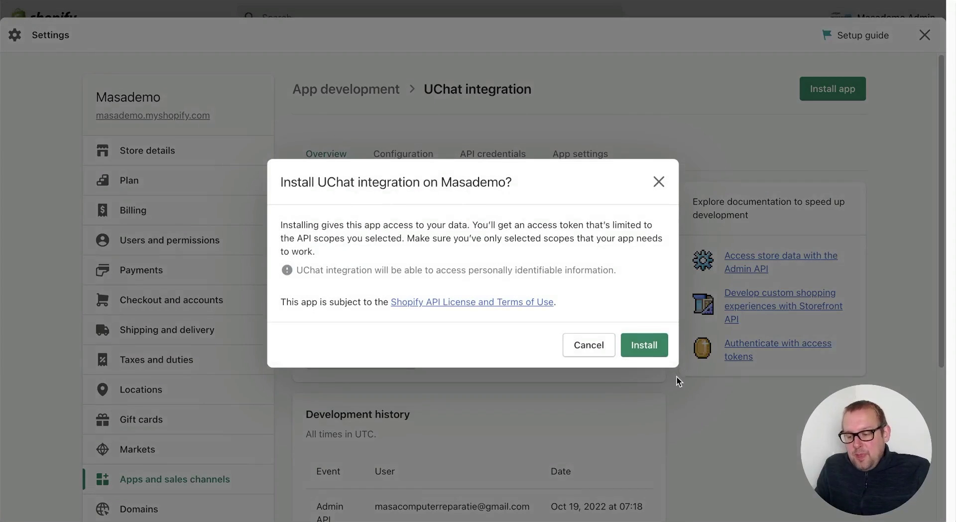
left_click(656, 346)
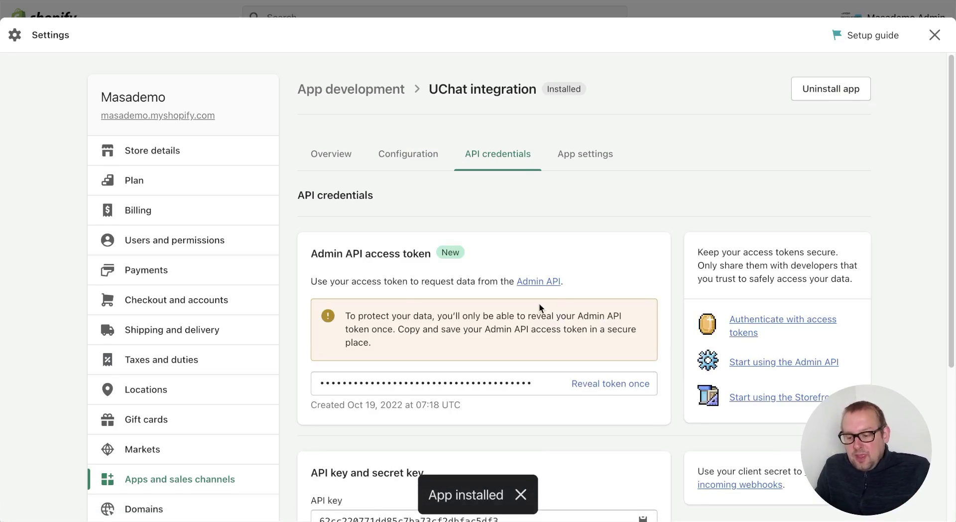
scroll(539, 303, "down", 1)
scroll(539, 303, "down", 2)
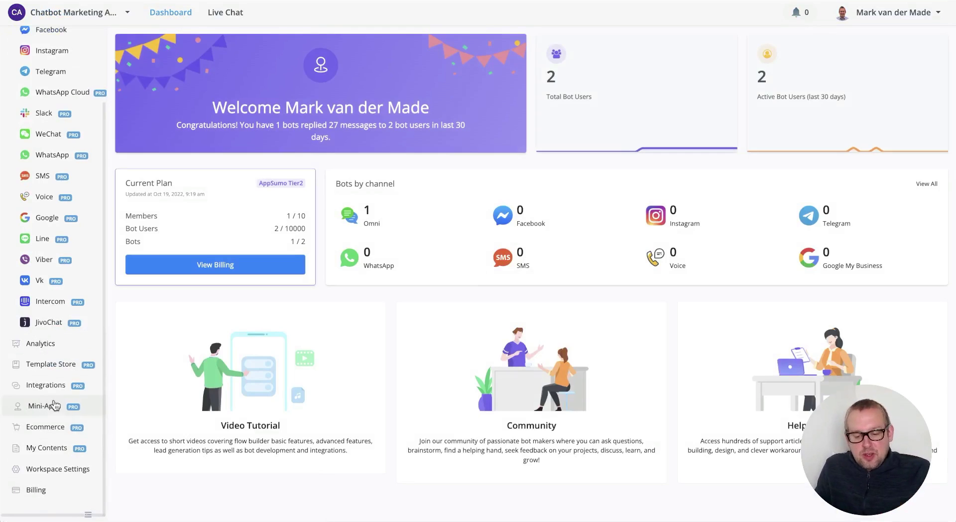
- Open UChat's Shopify integration under Integrations and select its Access Token field
left_click(50, 385)
left_click(160, 122)
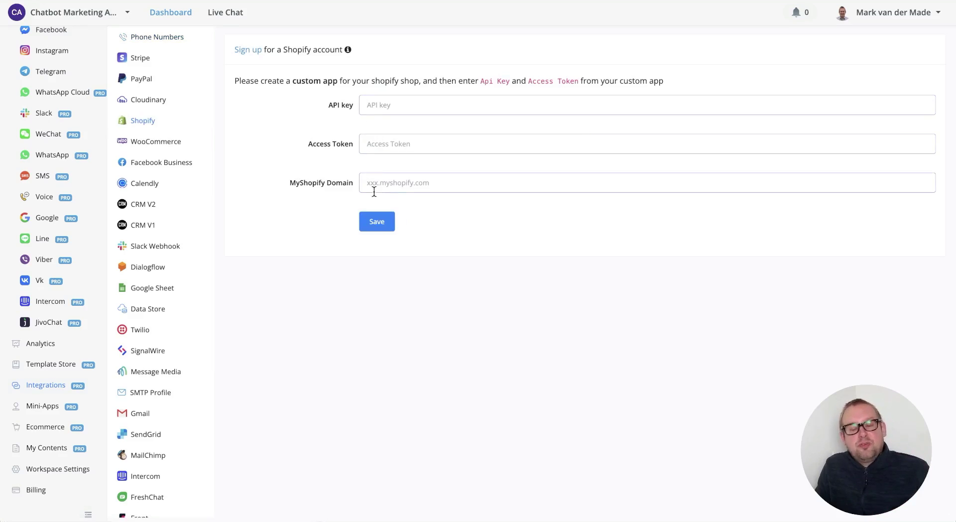
left_click(400, 143)
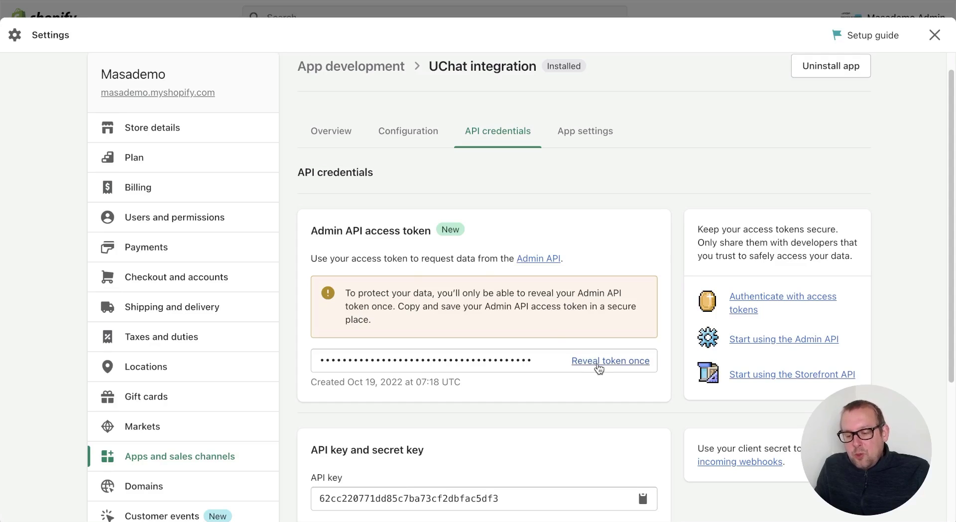
- Reveal the app's Admin API access token and paste it into UChat's Access Token field
left_click(597, 365)
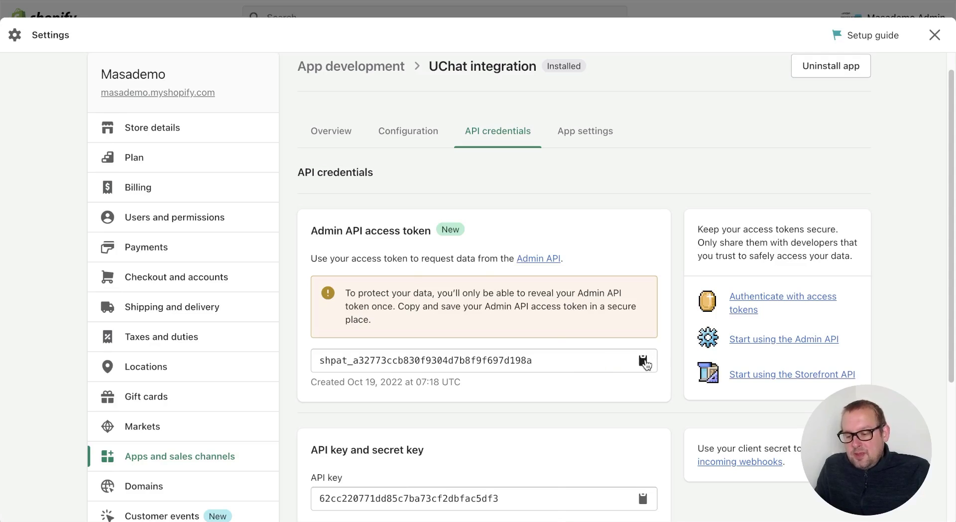
left_click(642, 360)
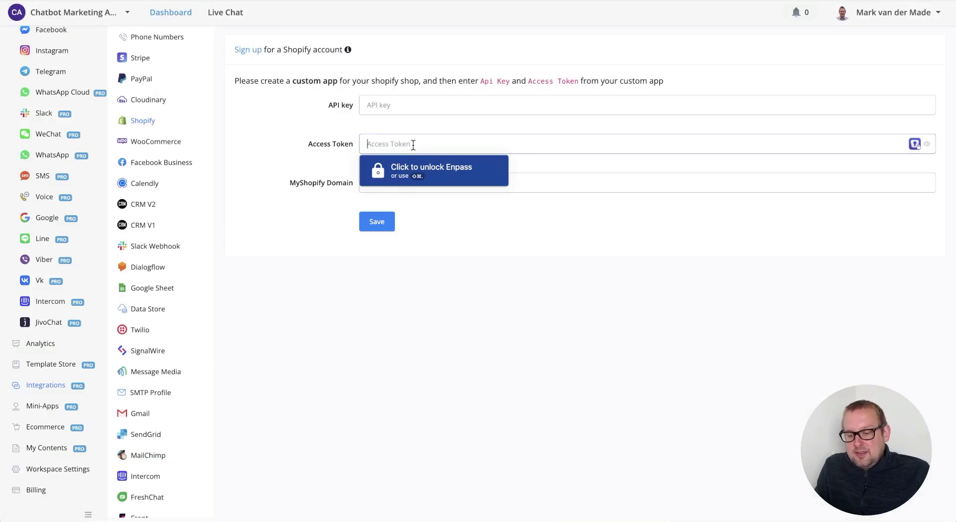
key("super+v")
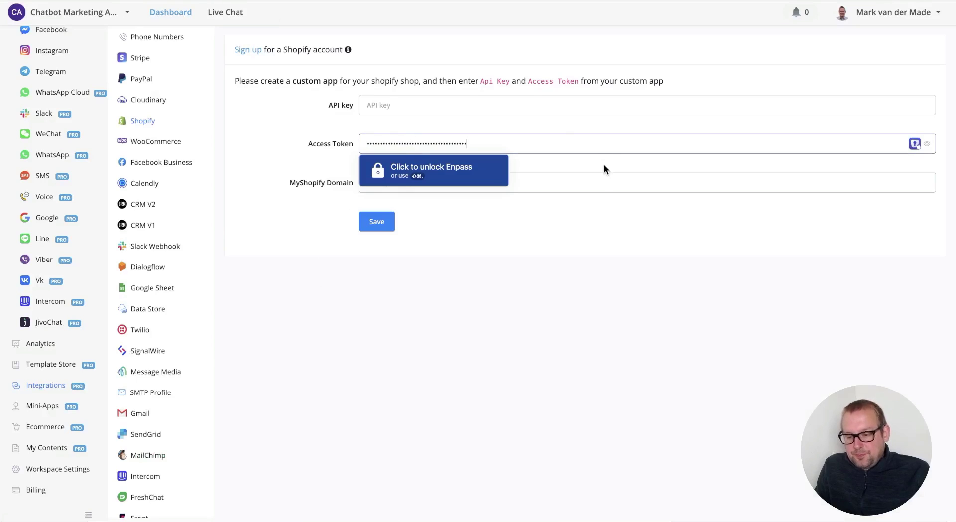
- Copy the UChat integration app's API key into UChat's API key field
left_click(530, 104)
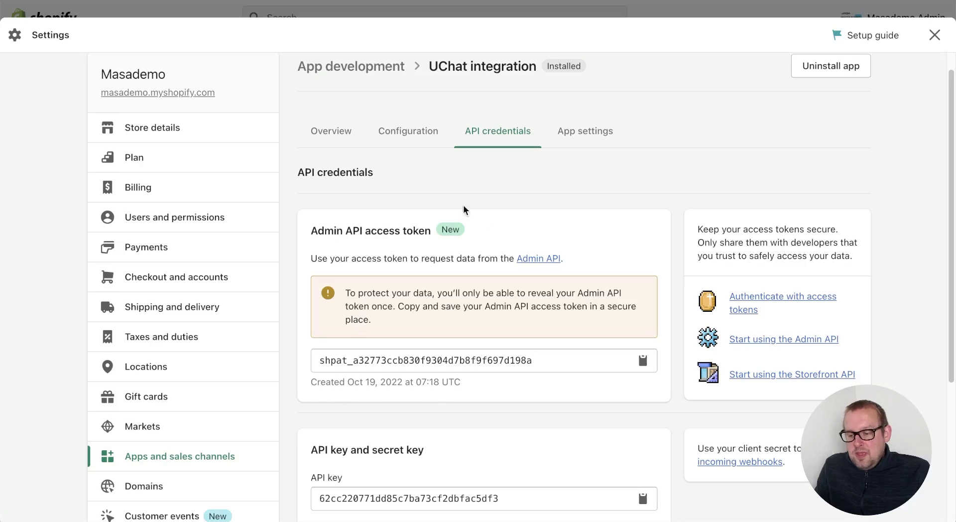
scroll(572, 248, "down", 5)
left_click(647, 283)
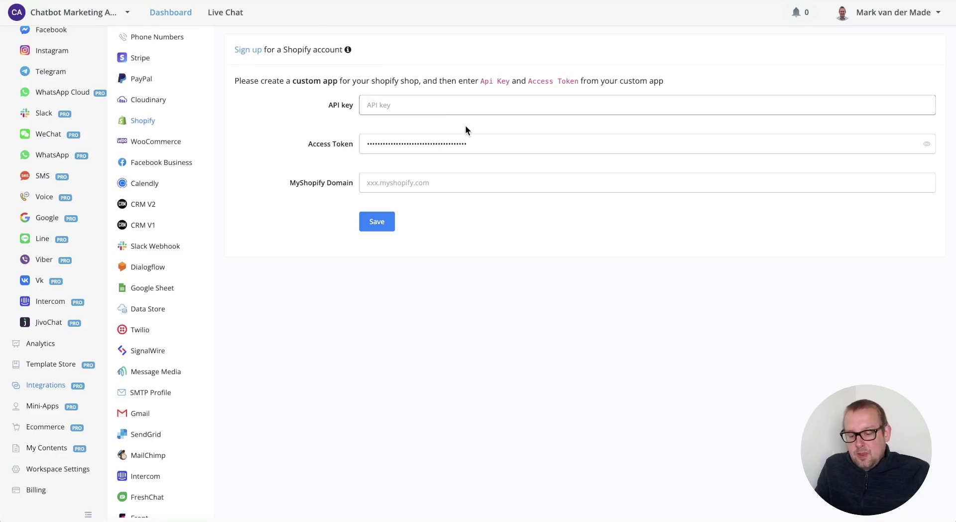
key("super+v")
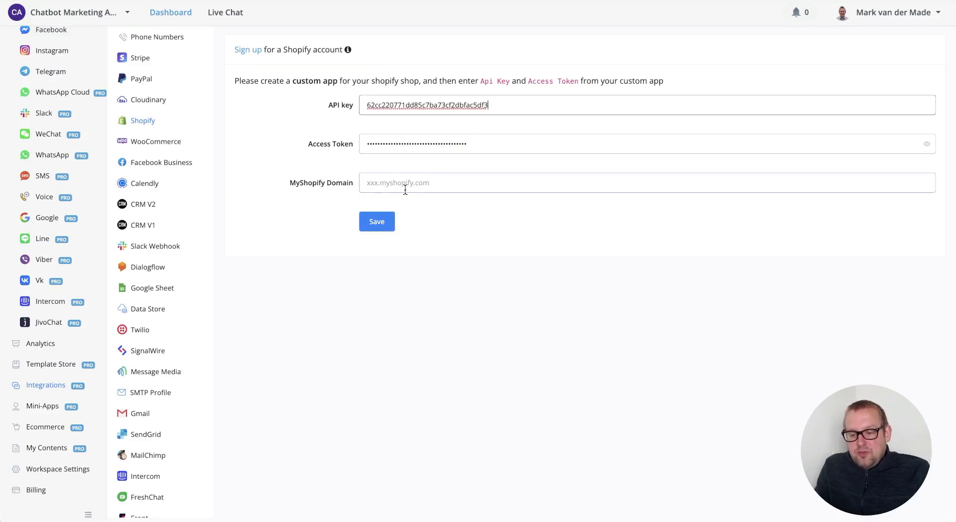
left_click(404, 188)
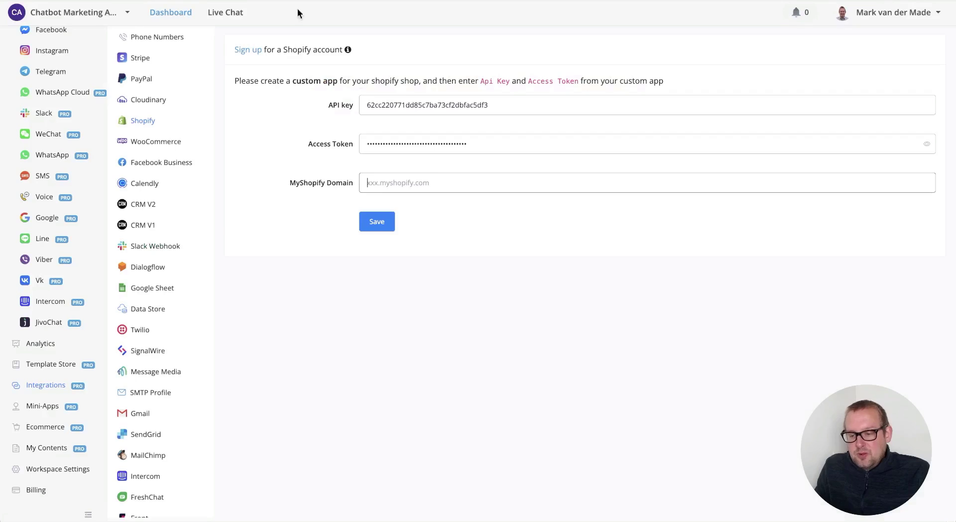
- Paste the store URL as MyShopify Domain, trimming it to masademo.myshopify.com
left_click(420, 175)
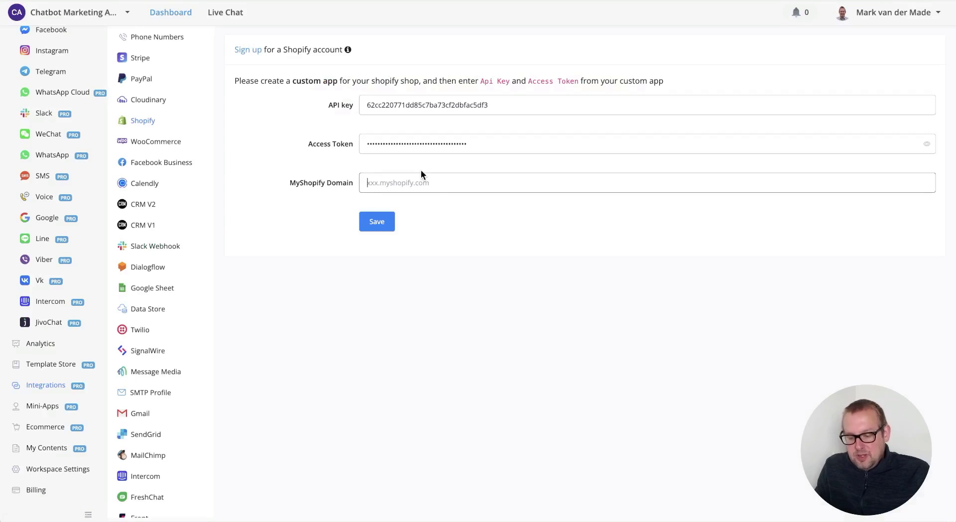
key("ctrl+v")
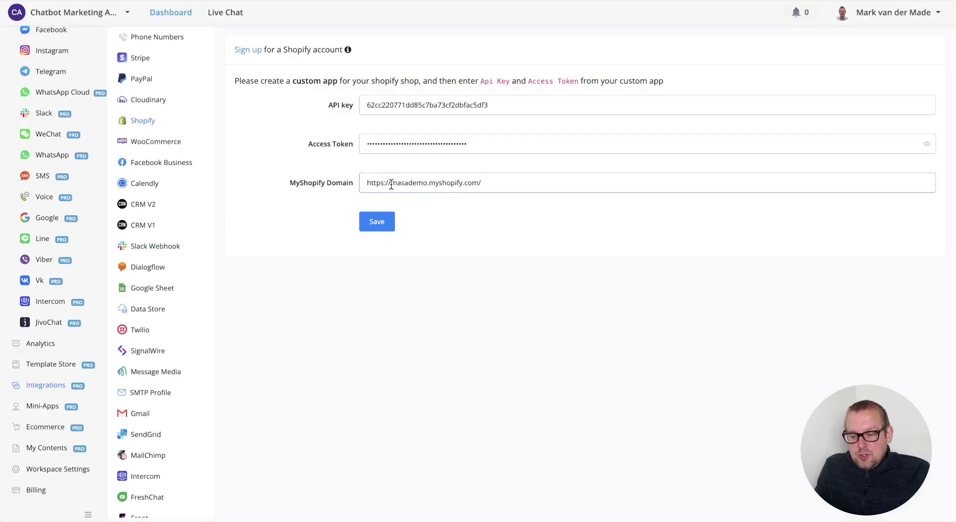
left_click_drag(391, 184, 365, 181)
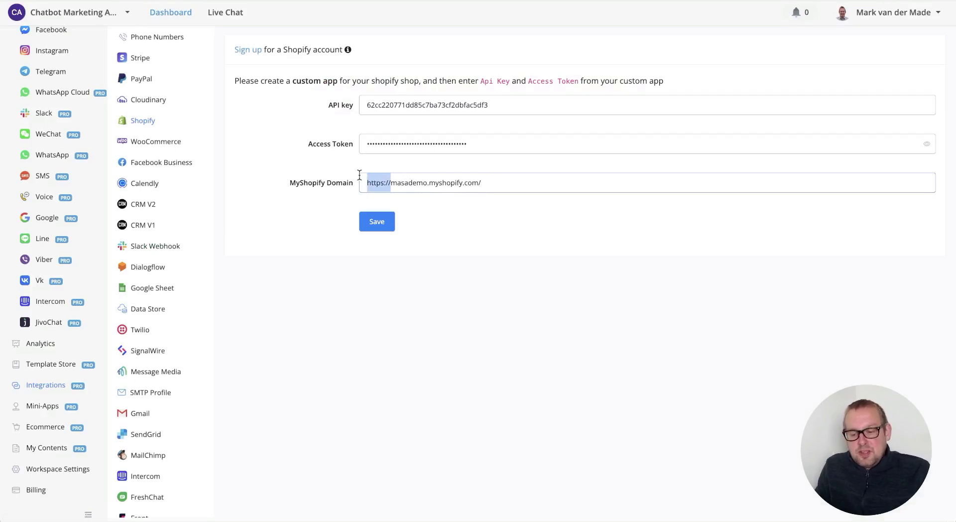
key("BackSpace")
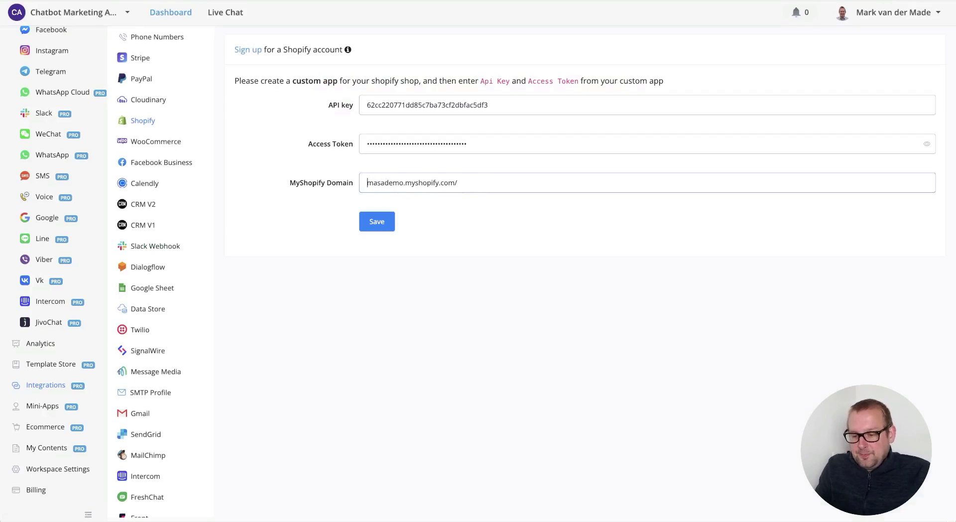
left_click(495, 186)
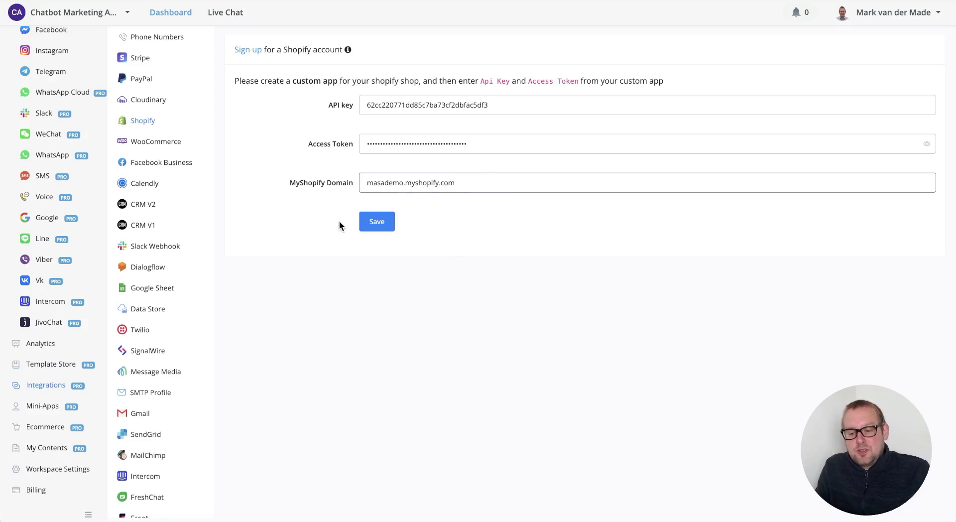
- Save the UChat Shopify integration and dismiss the 'Data Saved' notice
left_click(381, 223)
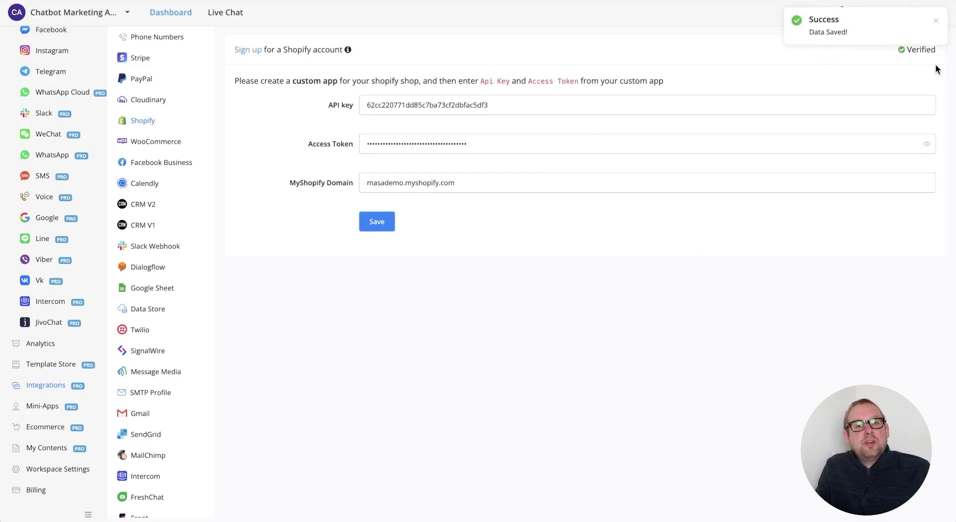
left_click(934, 21)
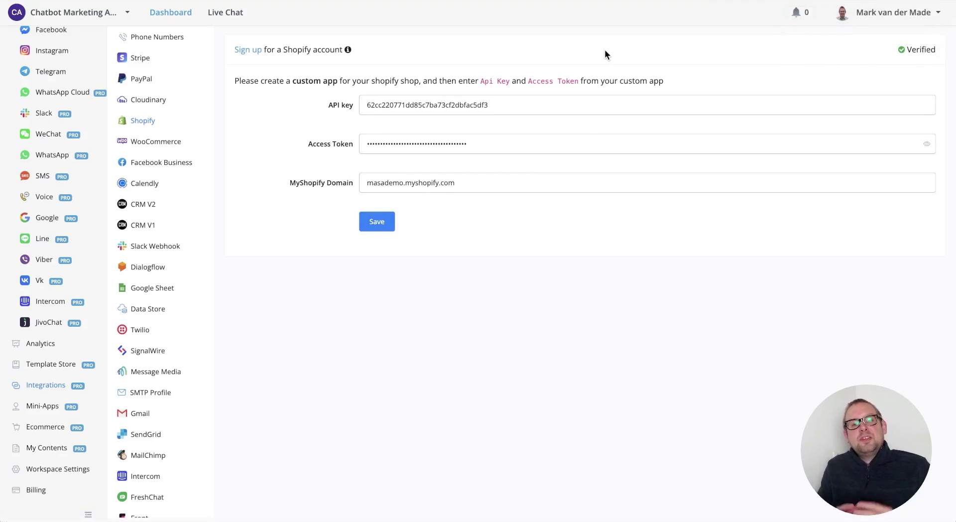